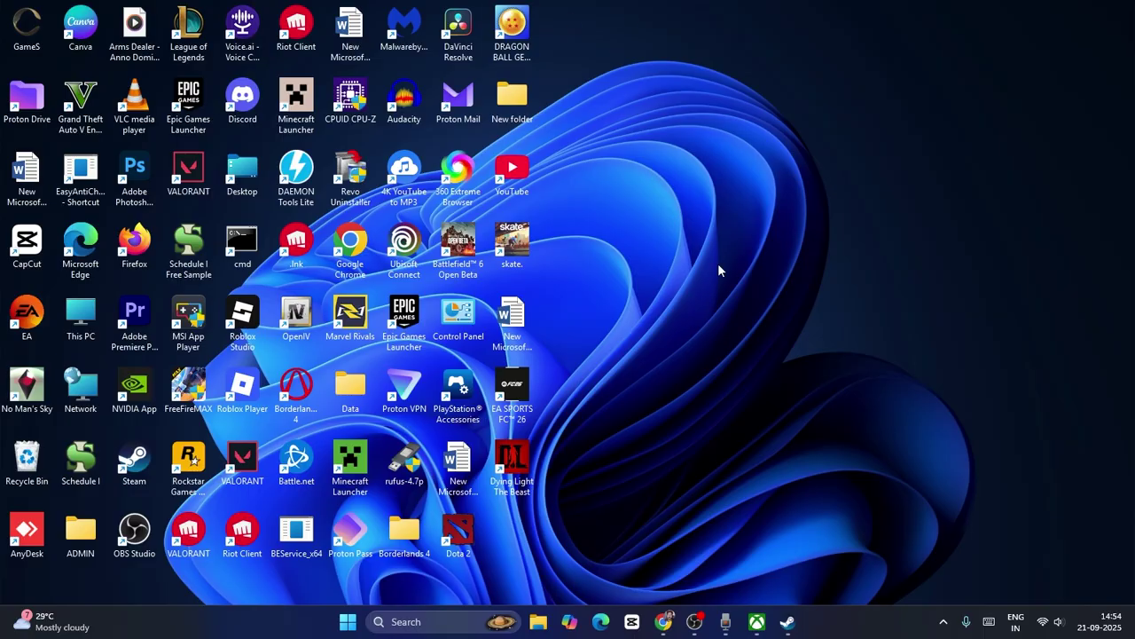
- Show the EA SPORTS FC 26 Steam library page, minimize Steam, and search Windows for 'graphic'
{"action": "left_click", "coordinate": [786, 621]}
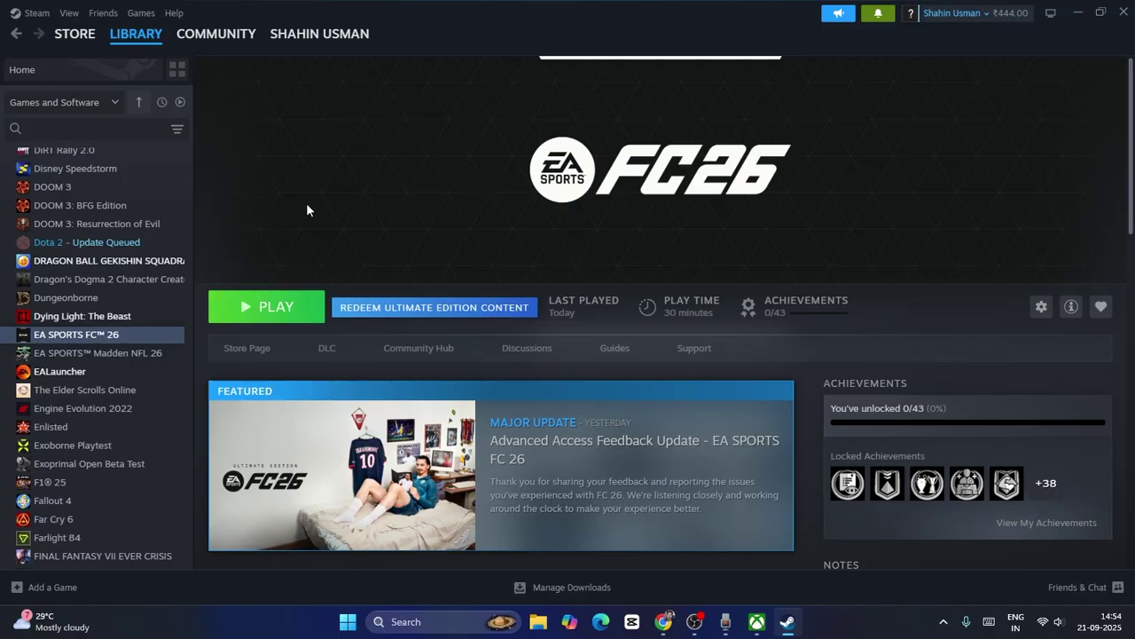
{"action": "left_click", "coordinate": [1082, 19]}
{"action": "left_click", "coordinate": [412, 612]}
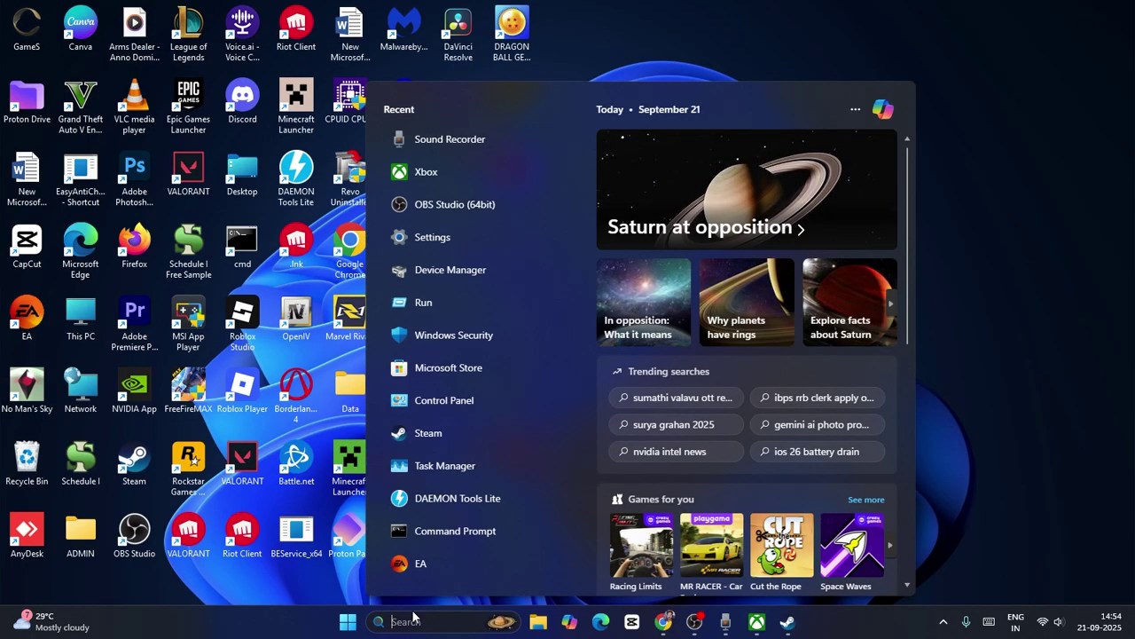
{"action": "type", "text": "graphic"}
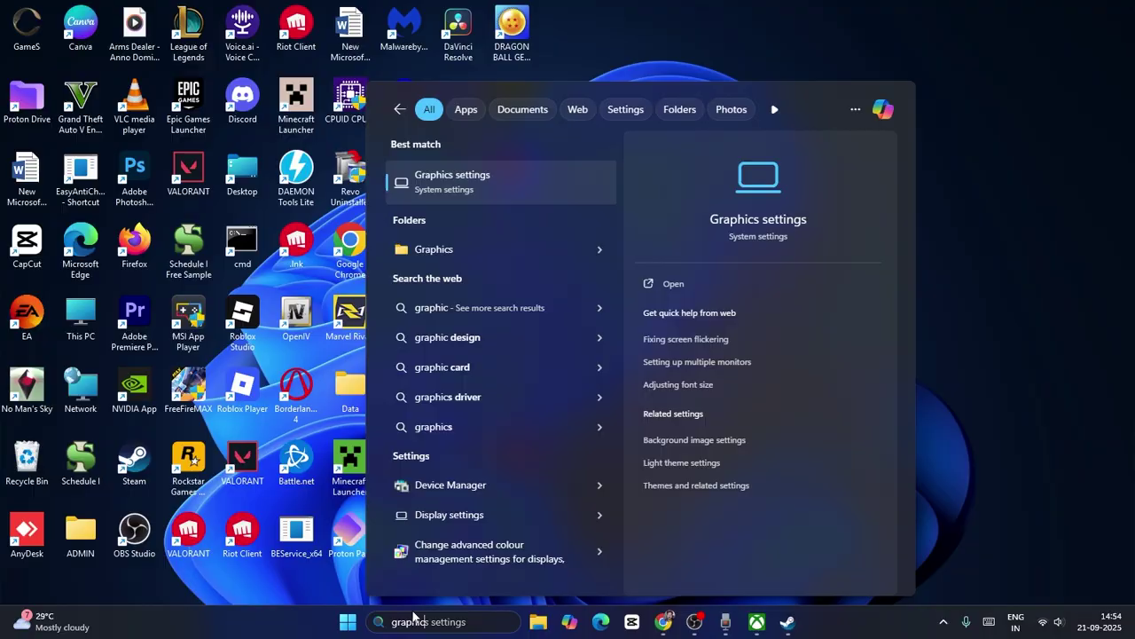
{"action": "left_click", "coordinate": [503, 180]}
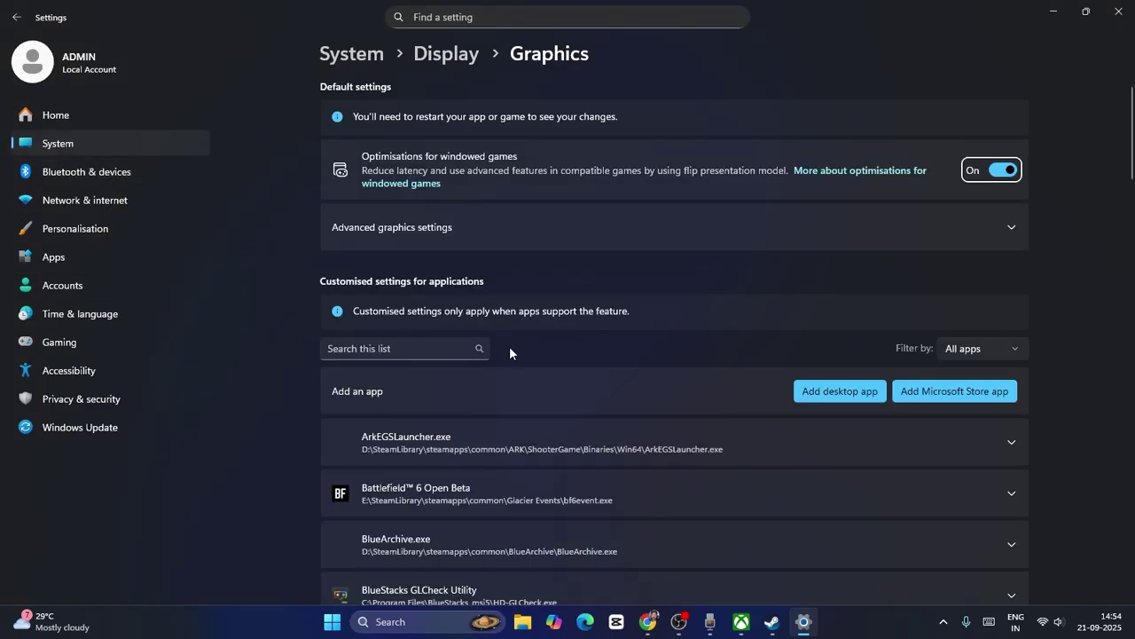
{"action": "left_click", "coordinate": [770, 623]}
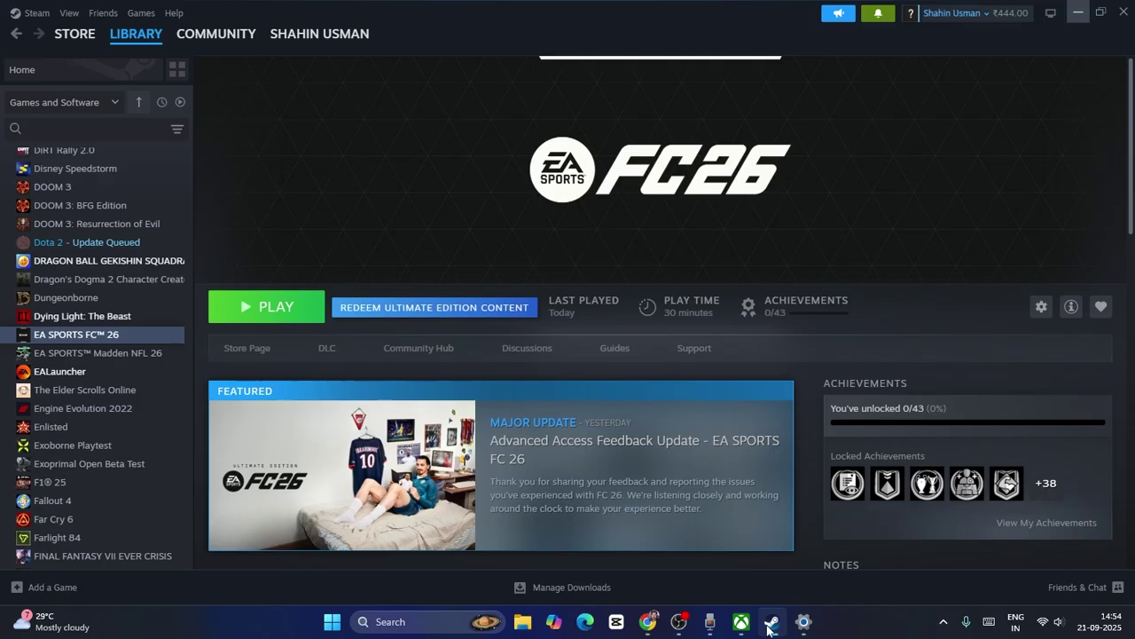
{"action": "mouse_move", "coordinate": [76, 335]}
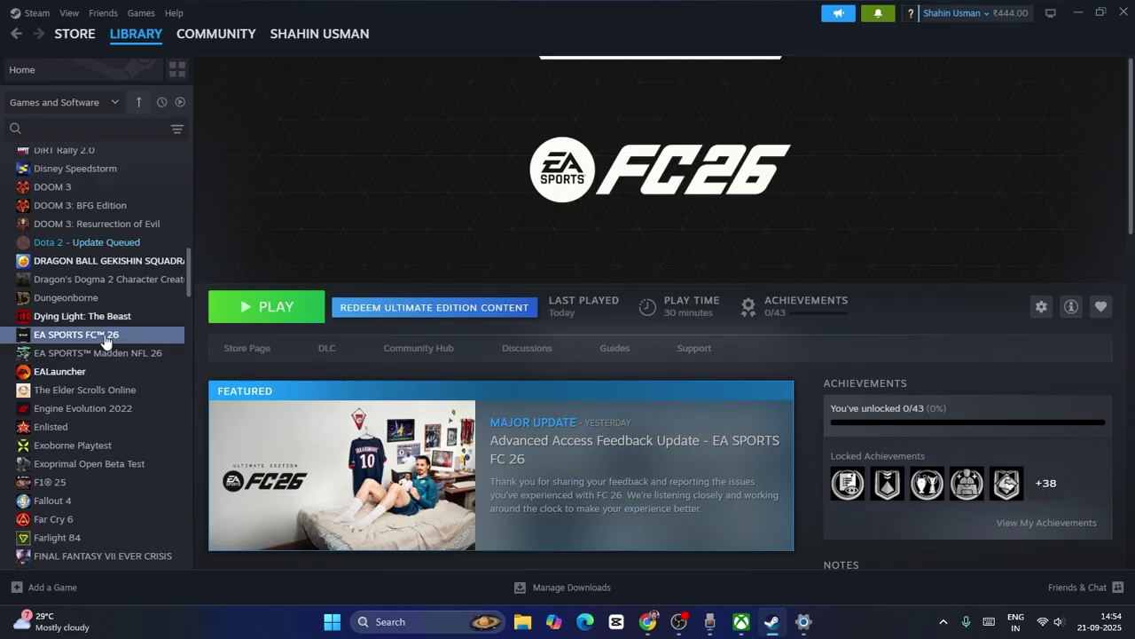
{"action": "right_click", "coordinate": [104, 342]}
{"action": "left_click", "coordinate": [286, 446]}
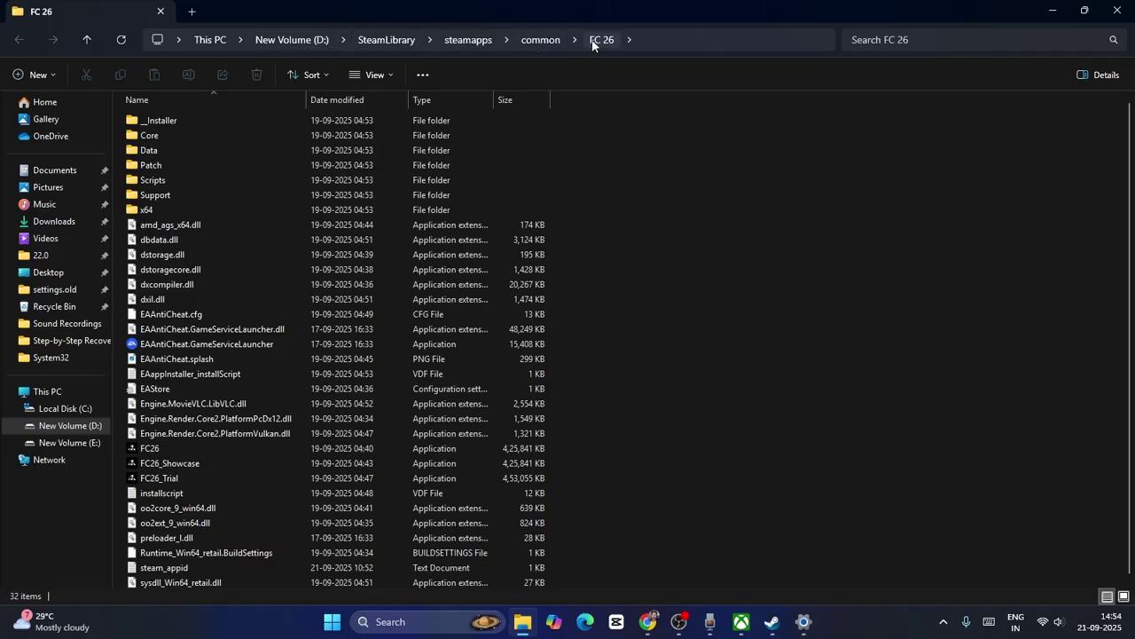
{"action": "left_click", "coordinate": [1117, 10]}
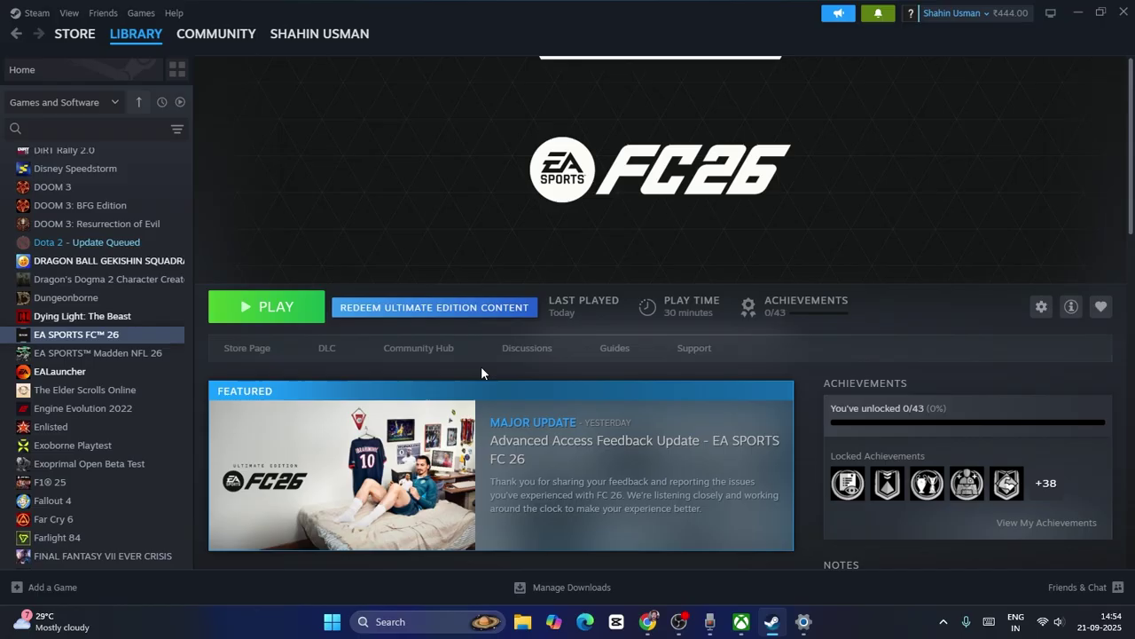
- Start adding a desktop app and browse New Volume (E:) SteamLibrary\steamapps\common
{"action": "left_click", "coordinate": [802, 621]}
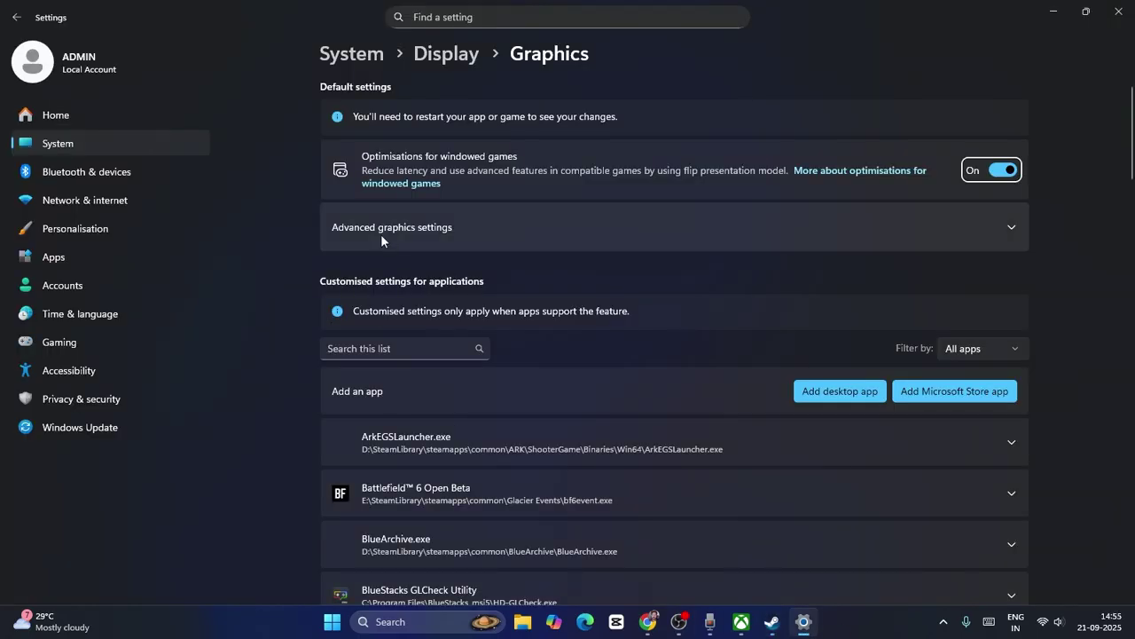
{"action": "left_click", "coordinate": [839, 392]}
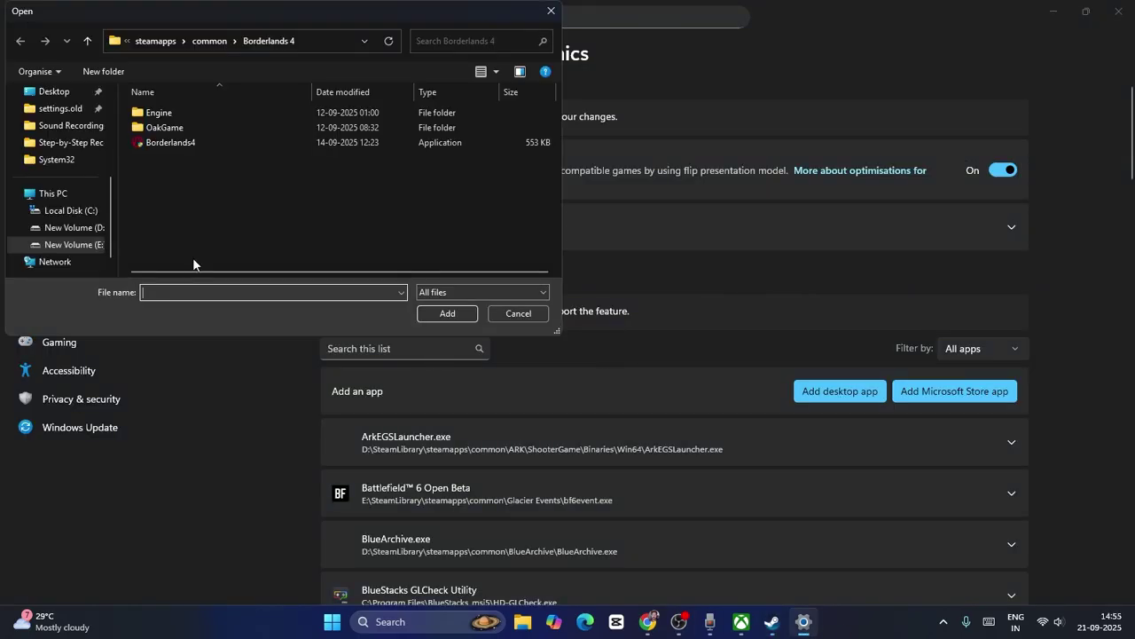
{"action": "left_click", "coordinate": [80, 201]}
{"action": "double_click", "coordinate": [240, 172]}
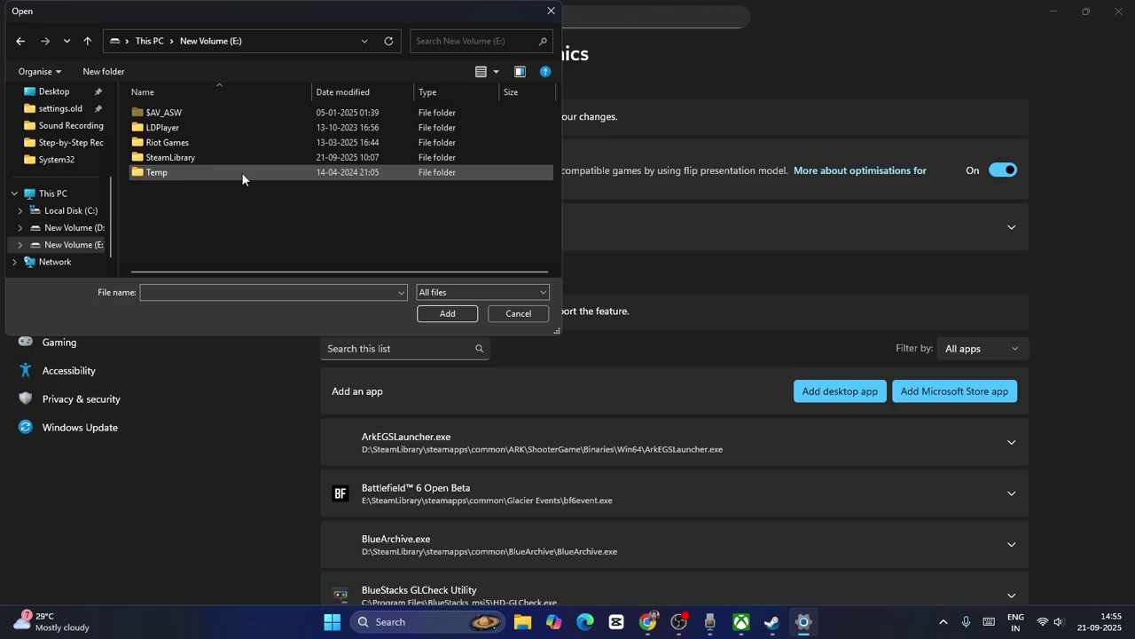
{"action": "double_click", "coordinate": [180, 159]}
{"action": "double_click", "coordinate": [179, 113]}
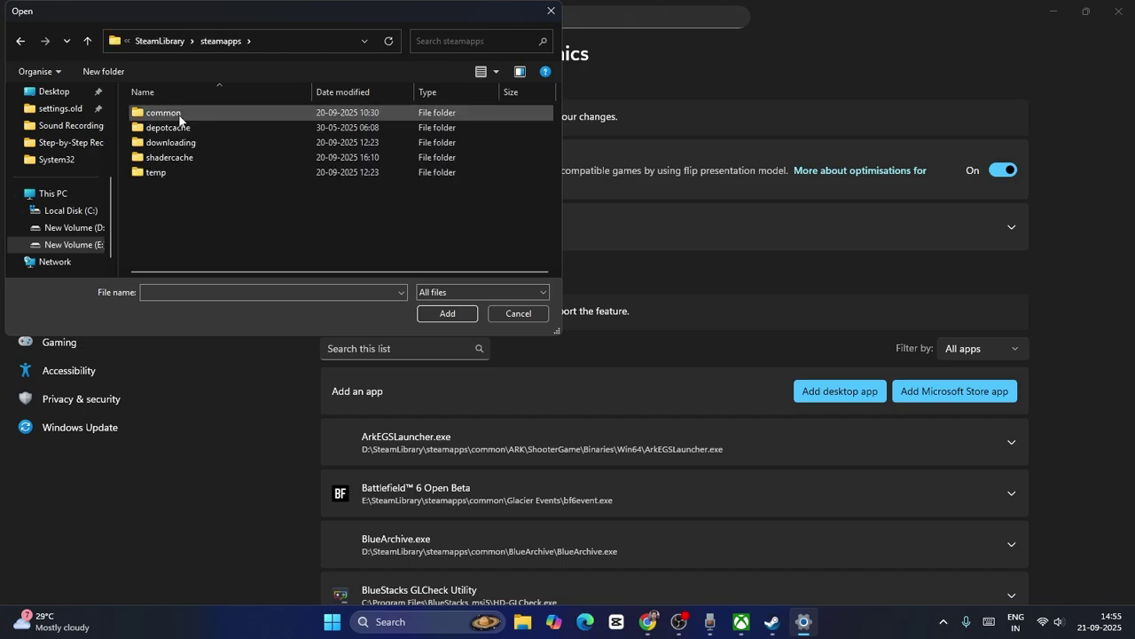
{"action": "double_click", "coordinate": [179, 115]}
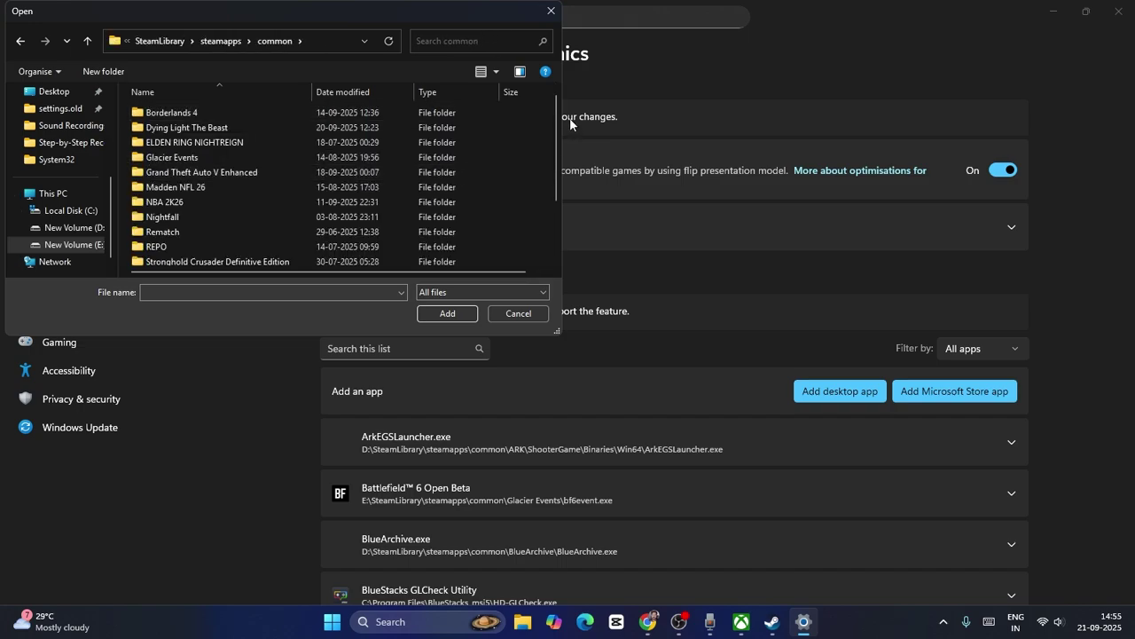
{"action": "left_click_drag", "start_coordinate": [557, 127], "coordinate": [559, 193]}
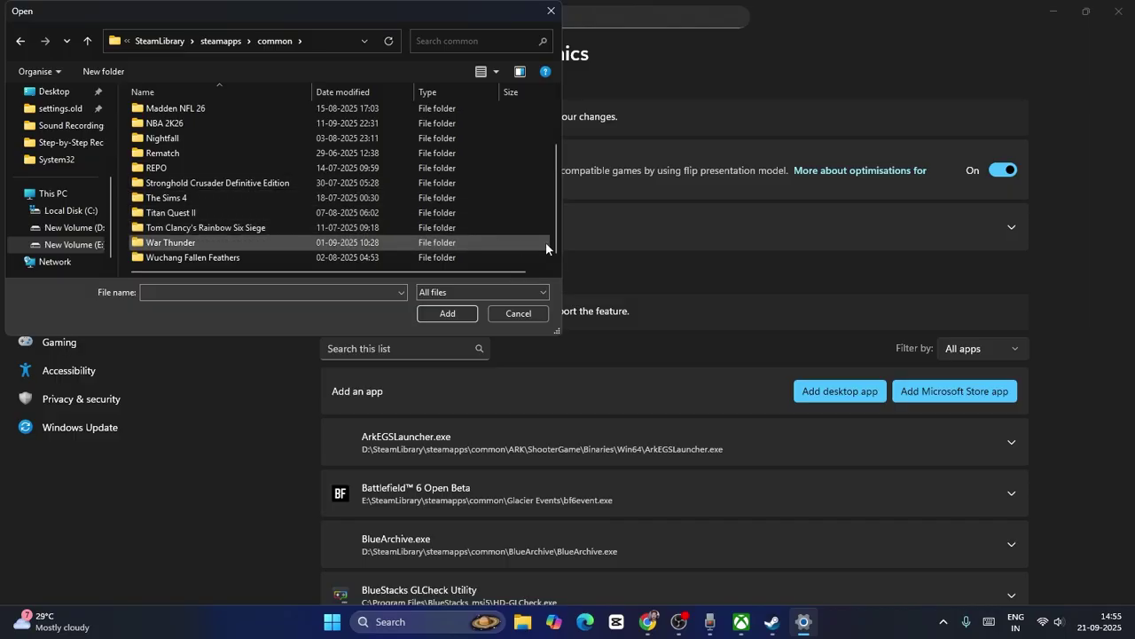
{"action": "left_click_drag", "start_coordinate": [558, 237], "coordinate": [544, 178]}
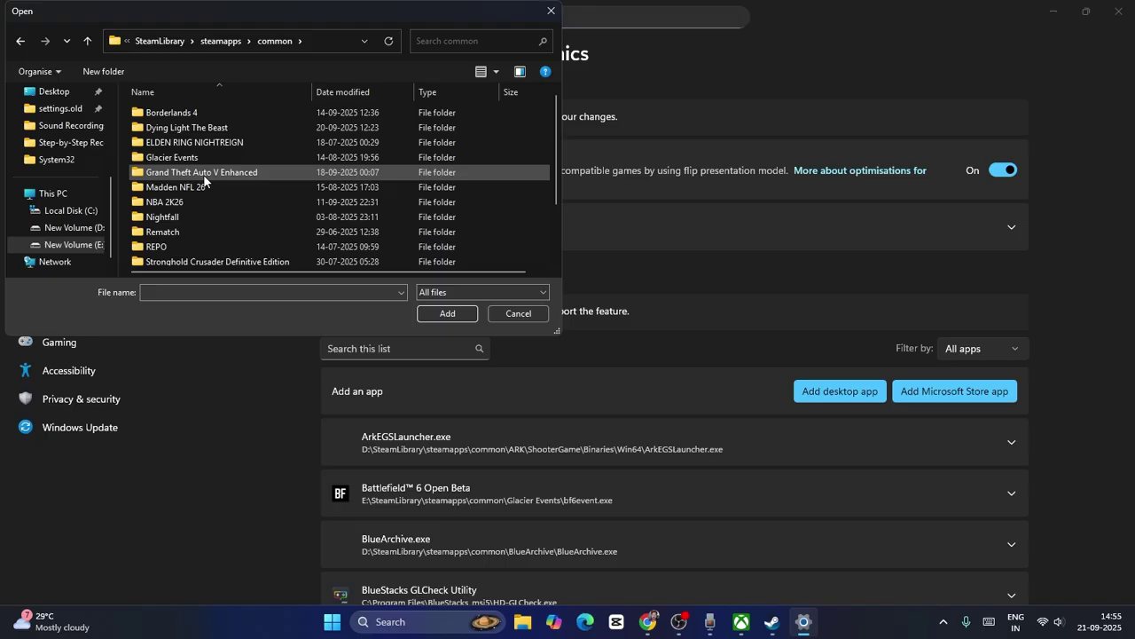
{"action": "left_click_drag", "start_coordinate": [558, 157], "coordinate": [556, 211]}
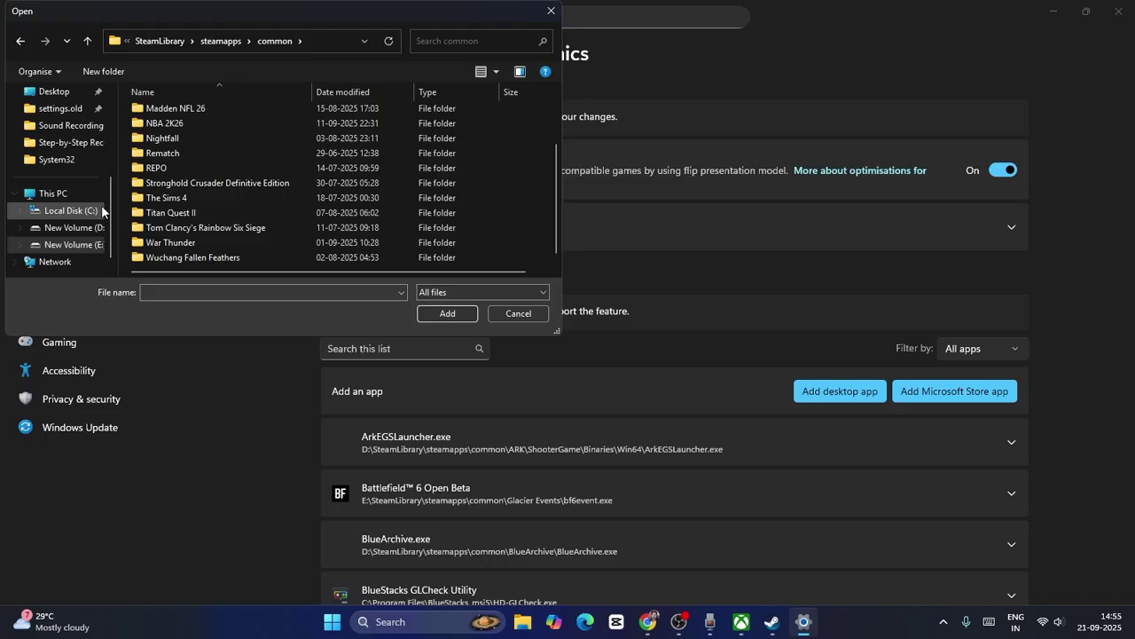
- Browse to D:\SteamLibrary\steamapps\common\FC 26 and select the FC26 application
{"action": "left_click", "coordinate": [75, 192]}
{"action": "double_click", "coordinate": [408, 133]}
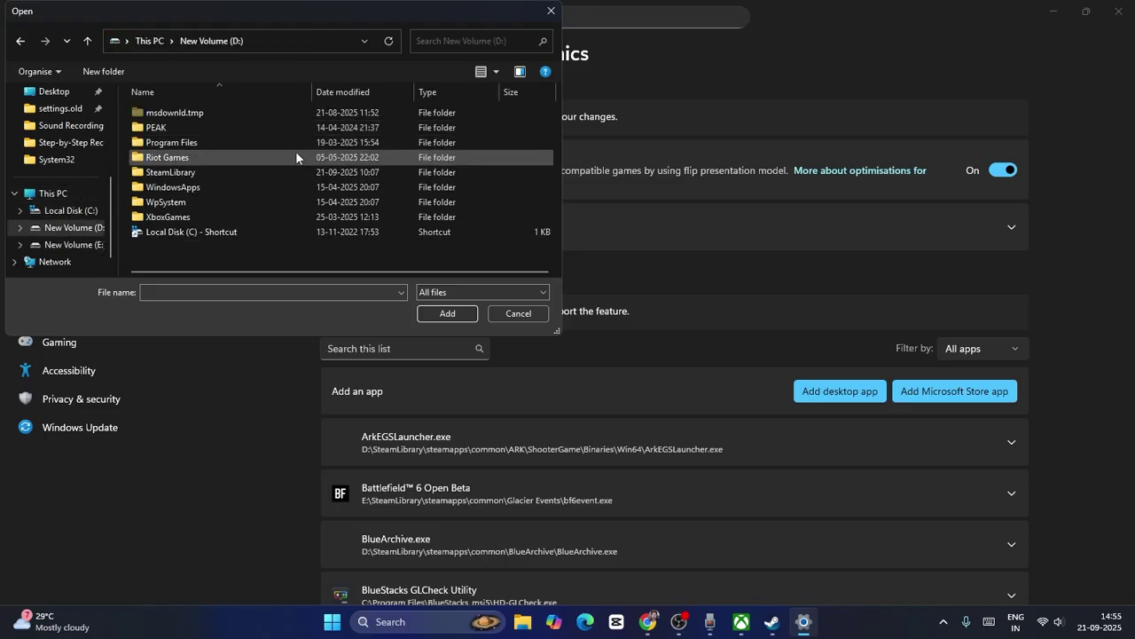
{"action": "double_click", "coordinate": [199, 172]}
{"action": "double_click", "coordinate": [197, 117]}
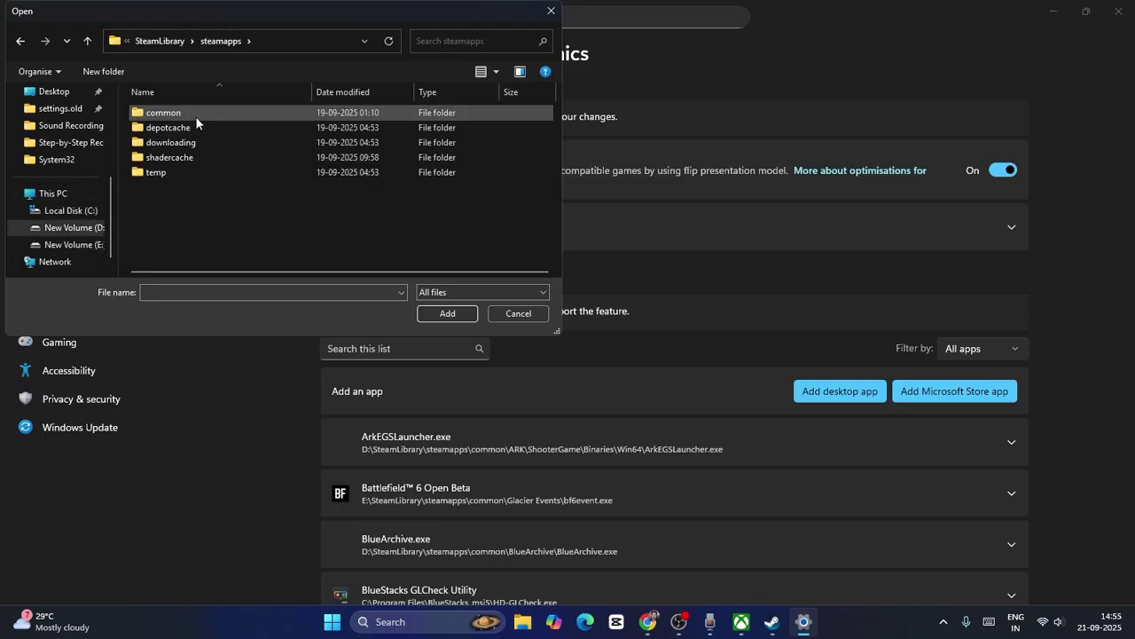
{"action": "scroll", "coordinate": [355, 191], "scroll_direction": "down", "scroll_amount": 1}
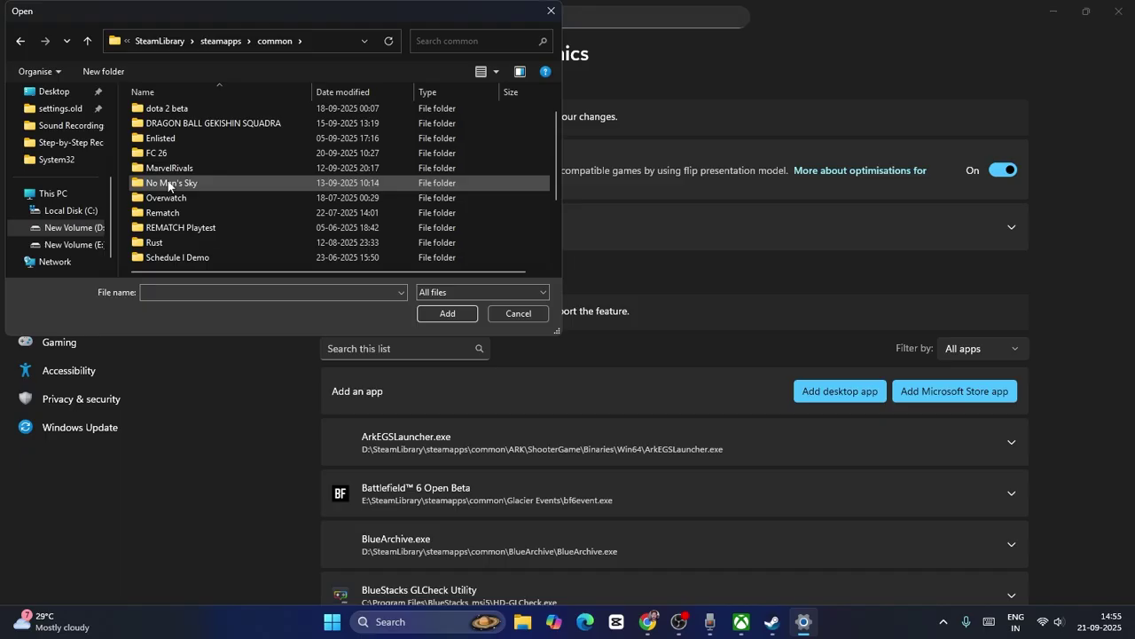
{"action": "double_click", "coordinate": [175, 154]}
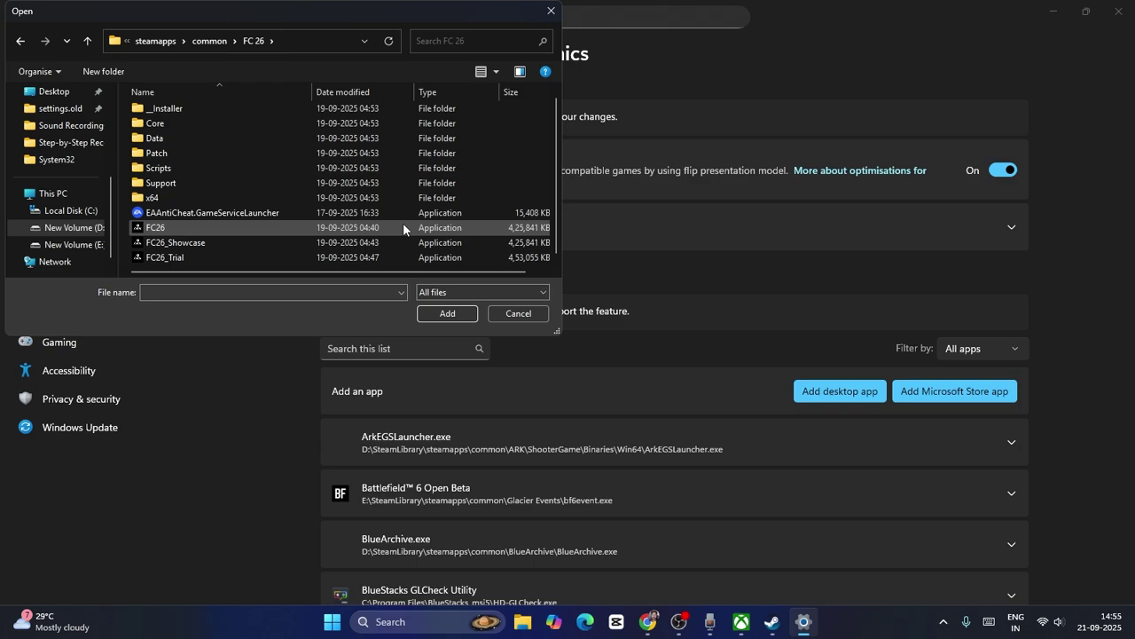
{"action": "left_click", "coordinate": [206, 227]}
- Add FC26 and set its GPU preference to High Performance (NVIDIA GeForce GTX 1650 SUPER)
{"action": "left_click", "coordinate": [439, 316]}
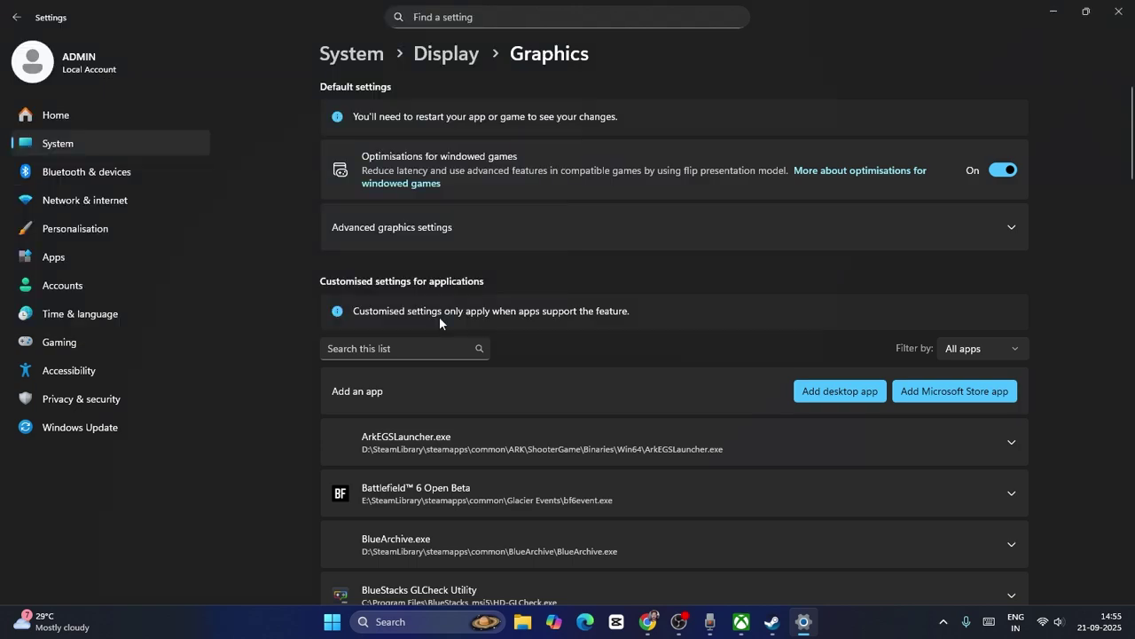
{"action": "scroll", "coordinate": [1050, 243], "scroll_direction": "down", "scroll_amount": 2}
{"action": "scroll", "coordinate": [1050, 243], "scroll_direction": "down", "scroll_amount": 3}
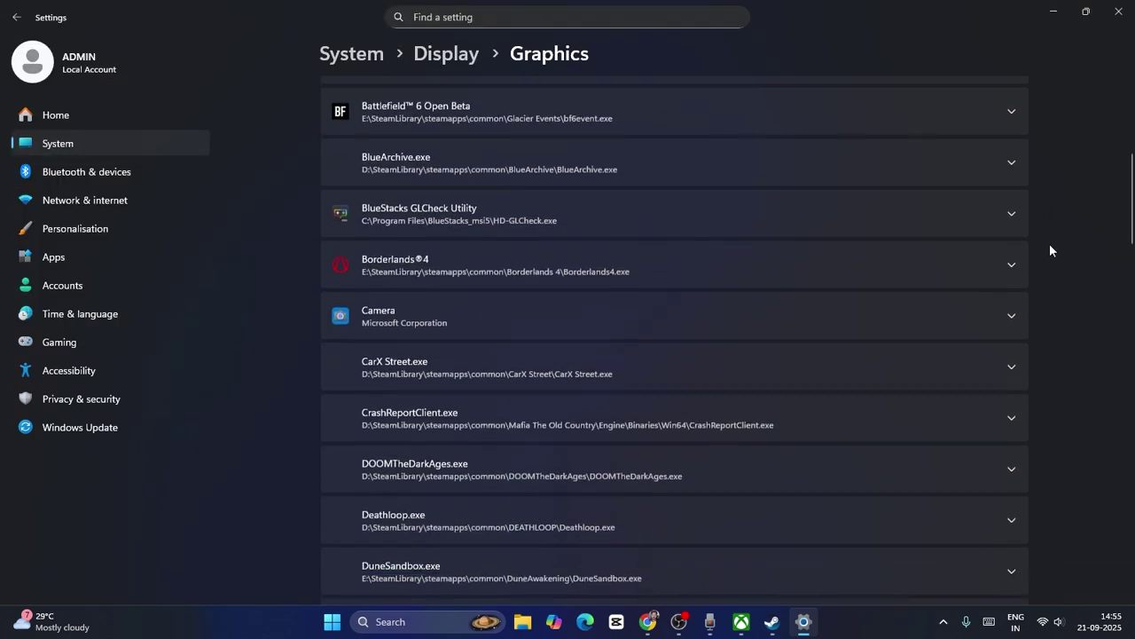
{"action": "scroll", "coordinate": [1049, 243], "scroll_direction": "down", "scroll_amount": 3}
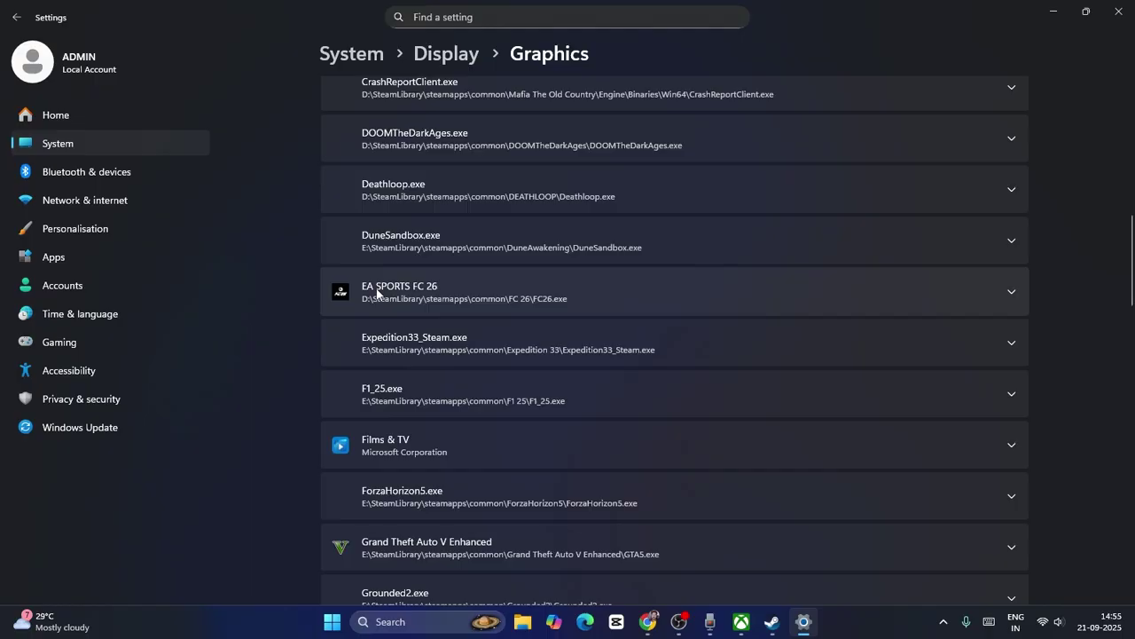
{"action": "left_click", "coordinate": [1006, 292]}
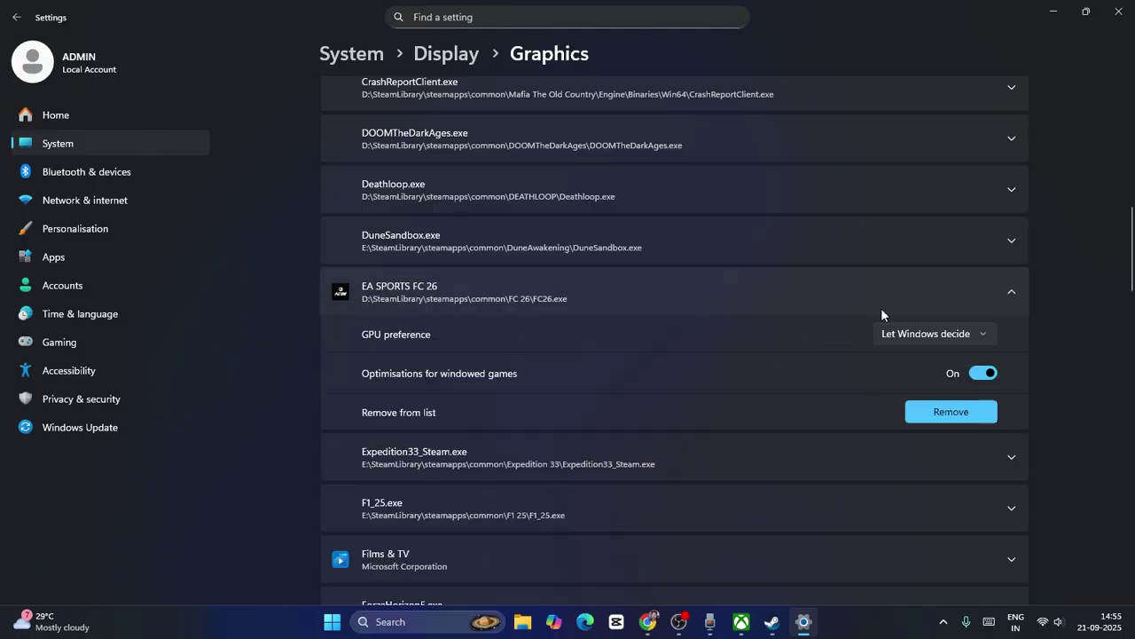
{"action": "left_click", "coordinate": [982, 336]}
{"action": "left_click", "coordinate": [940, 388]}
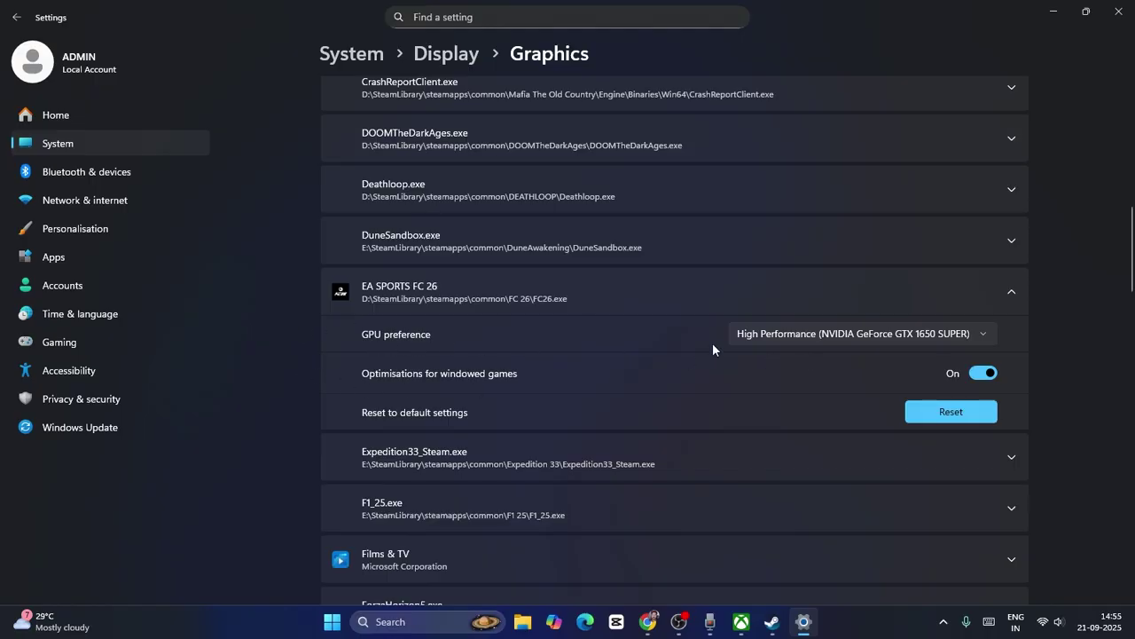
- Close Settings, minimize Steam, and launch NVIDIA Control Panel from the desktop's extended context menu
{"action": "left_click", "coordinate": [1119, 18]}
{"action": "left_click", "coordinate": [1084, 19]}
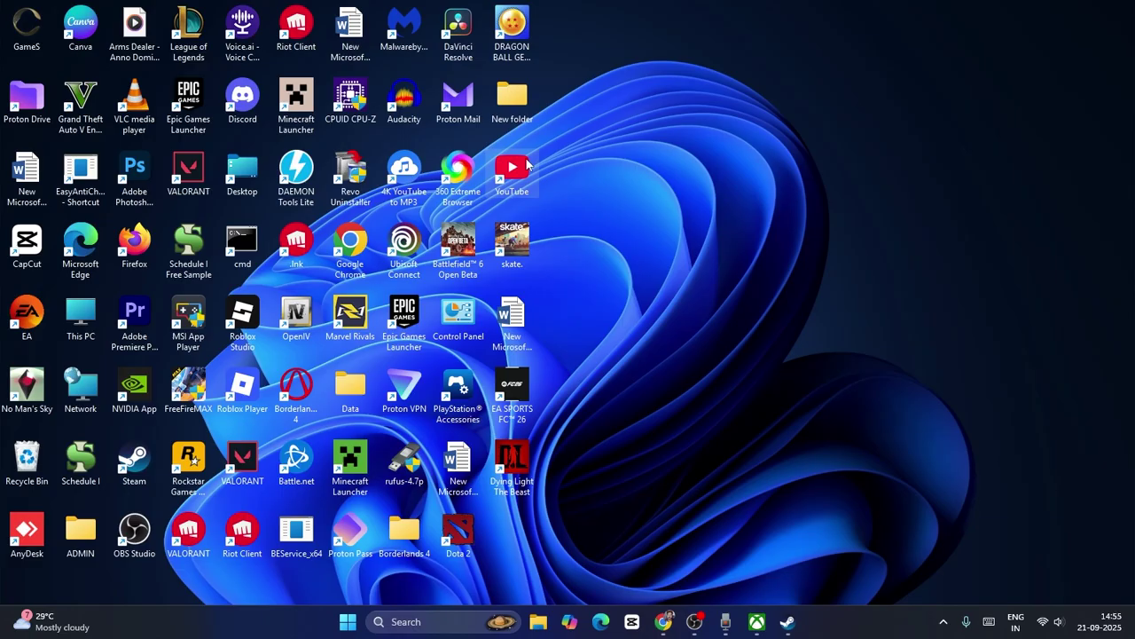
{"action": "right_click", "coordinate": [648, 168]}
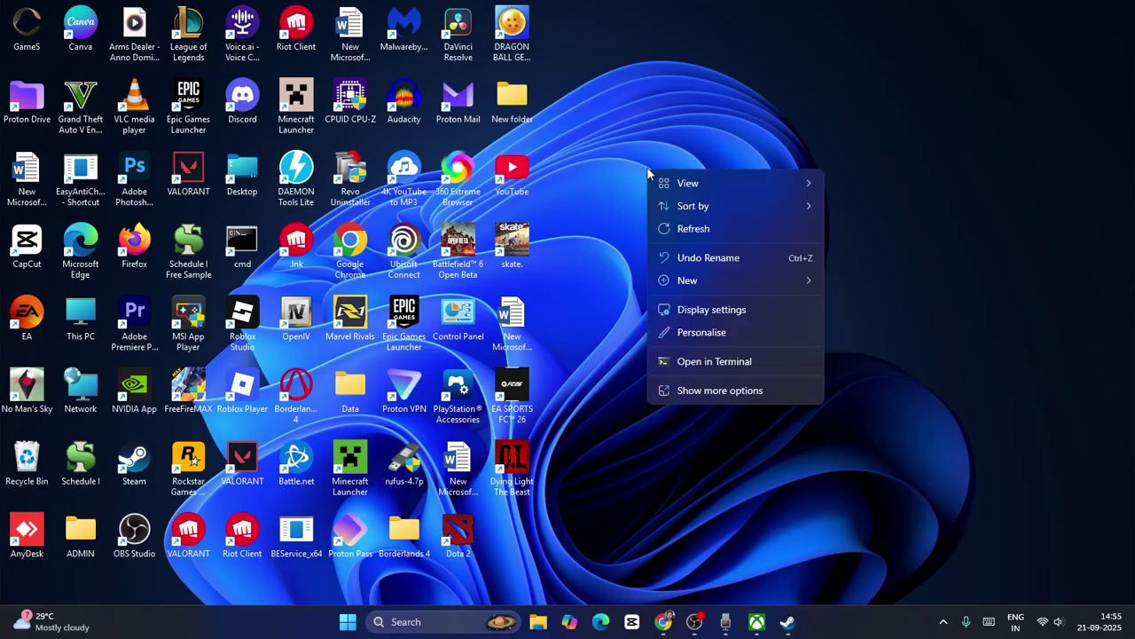
{"action": "left_click", "coordinate": [692, 388]}
{"action": "left_click", "coordinate": [702, 282]}
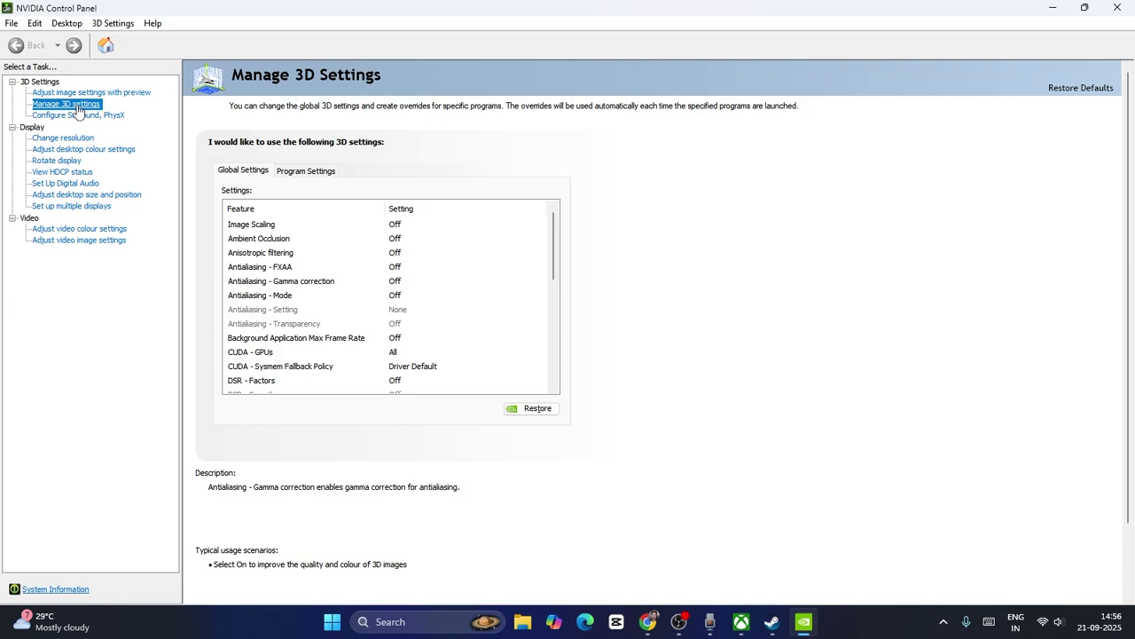
- On the Program Settings tab, check the program dropdown and bring up the Add program list
{"action": "left_click", "coordinate": [305, 169]}
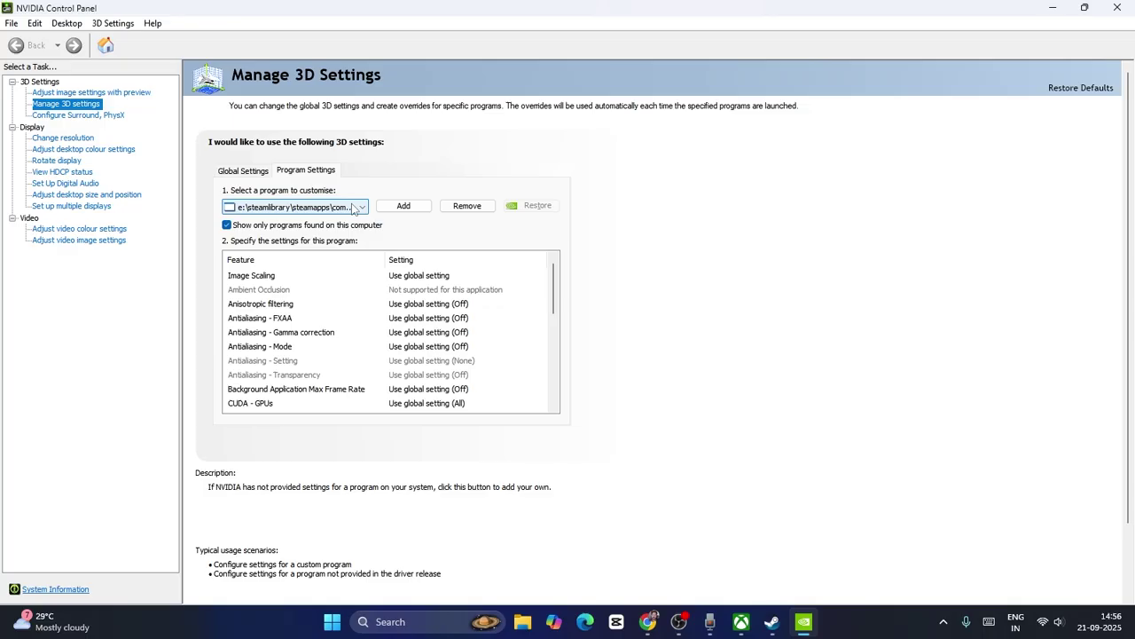
{"action": "left_click", "coordinate": [364, 209]}
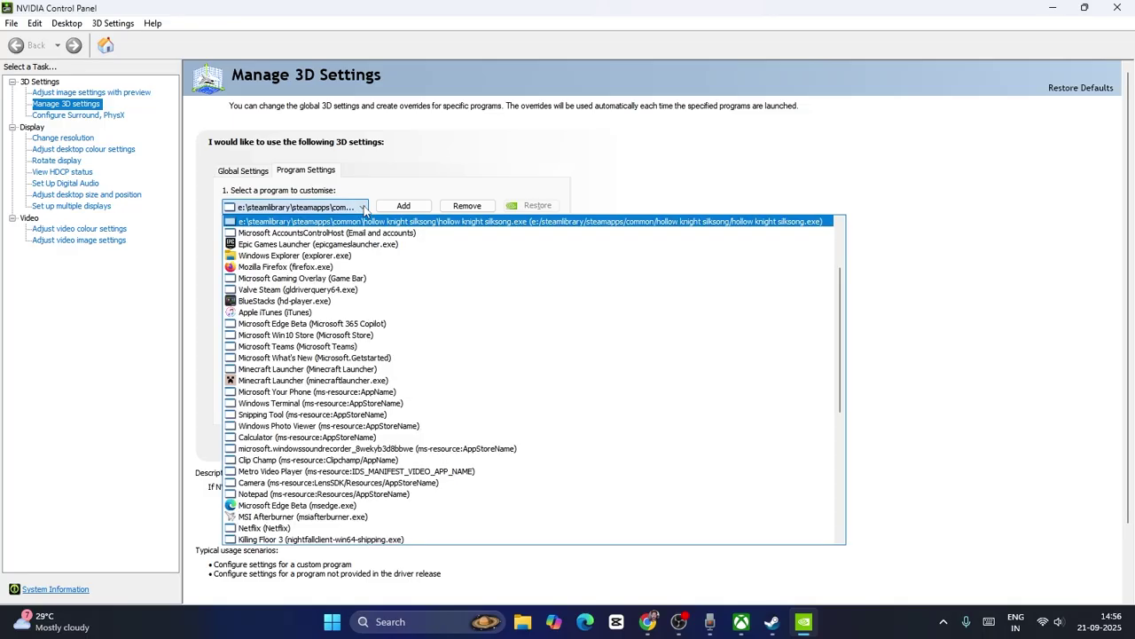
{"action": "left_click", "coordinate": [363, 209]}
{"action": "left_click", "coordinate": [403, 208]}
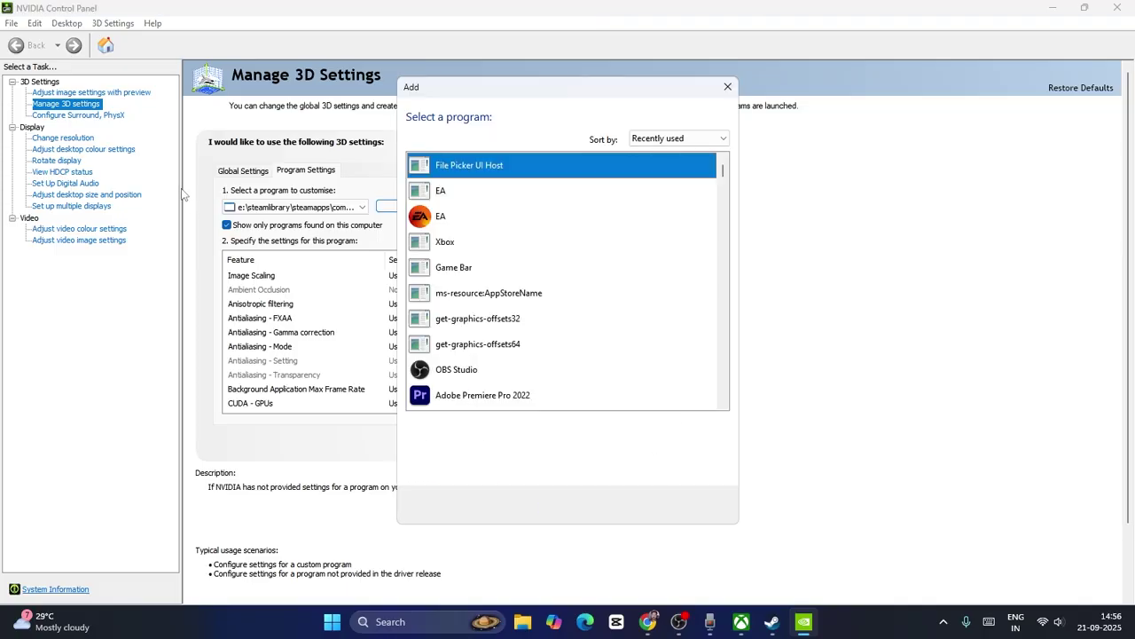
- Select EA SPORTS FC 26, verify its D:\SteamLibrary\steamapps\common\FC 26 folder, and add it
{"action": "scroll", "coordinate": [552, 238], "scroll_direction": "down", "scroll_amount": 2}
{"action": "scroll", "coordinate": [680, 246], "scroll_direction": "down", "scroll_amount": 3}
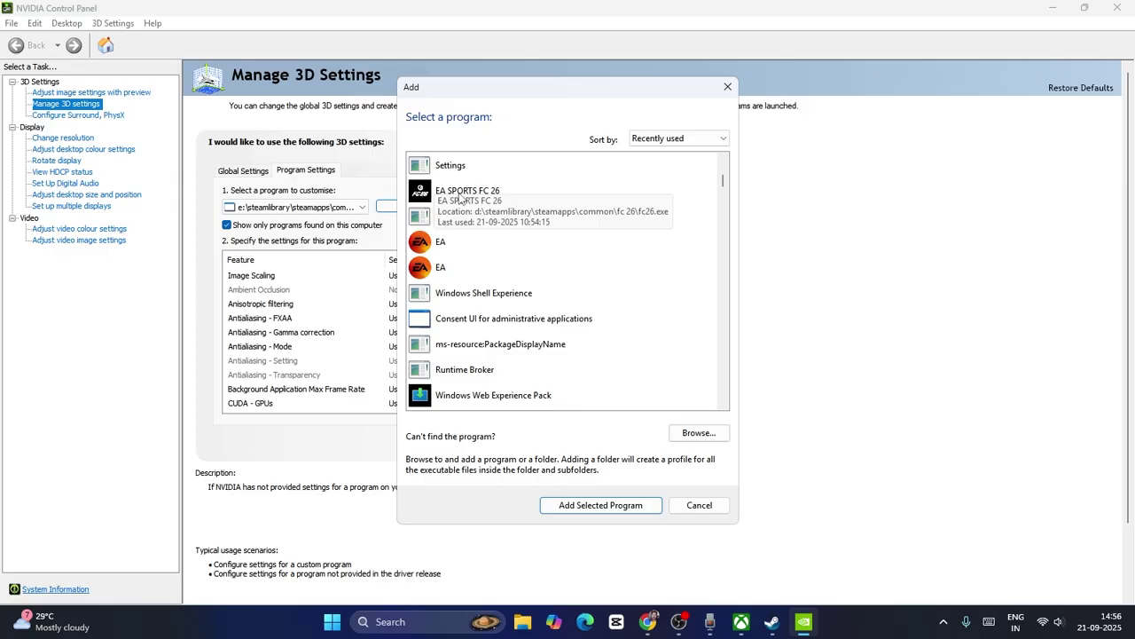
{"action": "left_click", "coordinate": [492, 191]}
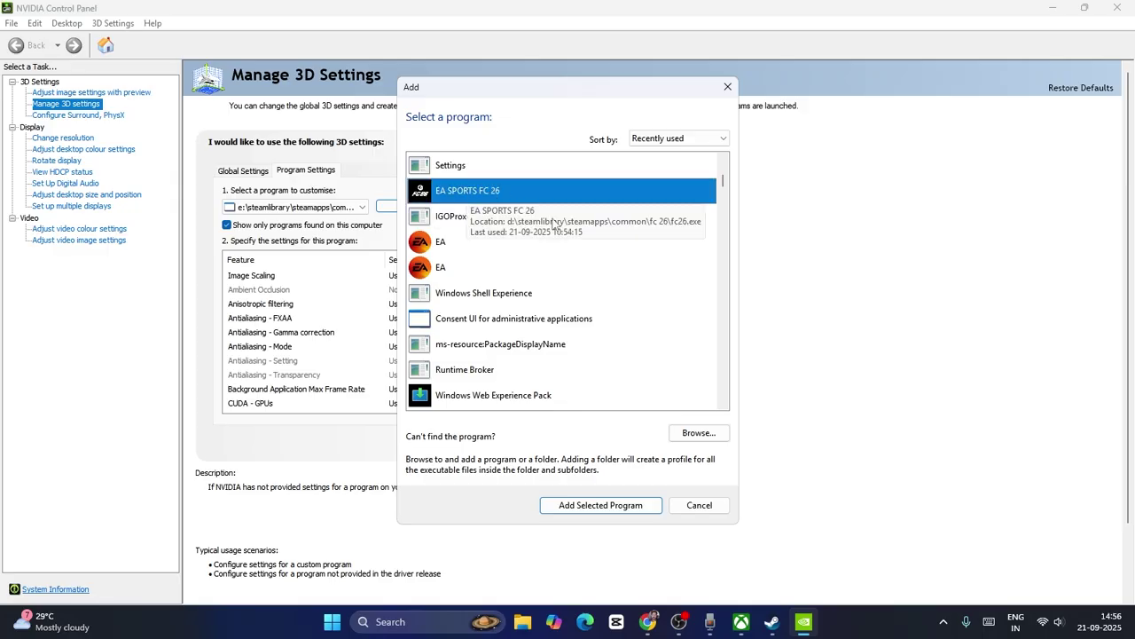
{"action": "left_click", "coordinate": [699, 433]}
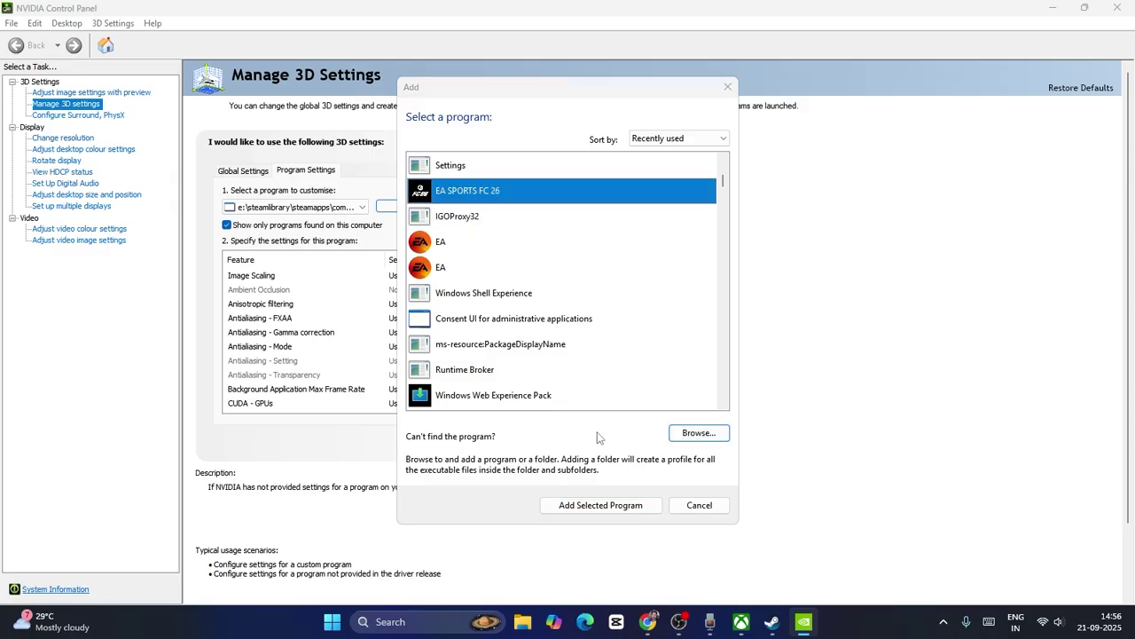
{"action": "left_click", "coordinate": [390, 351]}
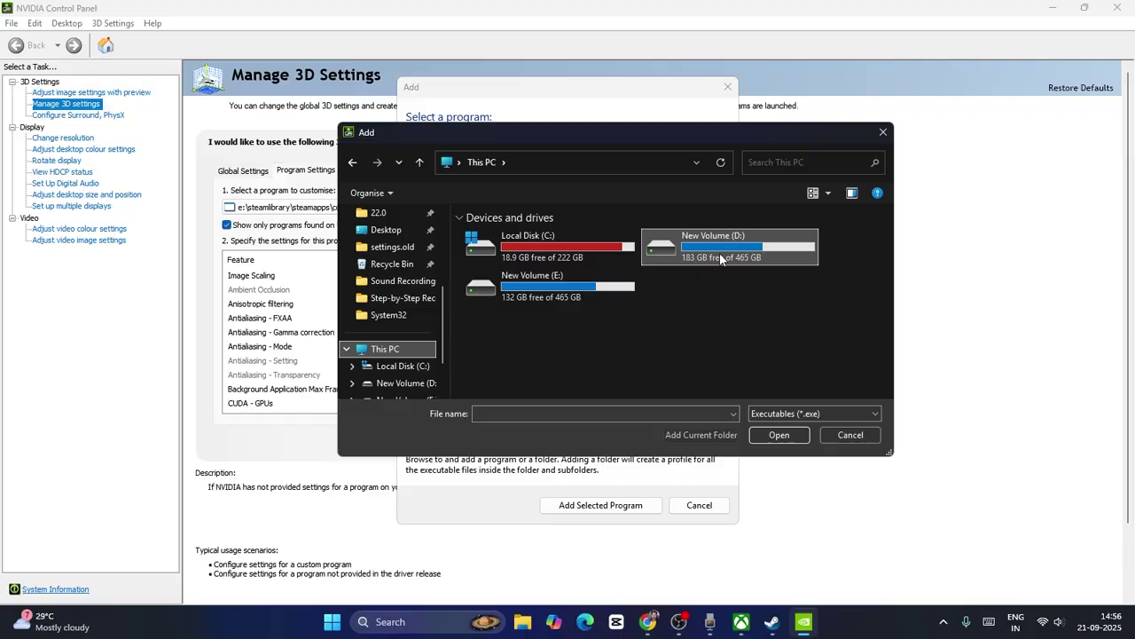
{"action": "double_click", "coordinate": [772, 253]}
{"action": "double_click", "coordinate": [526, 293]}
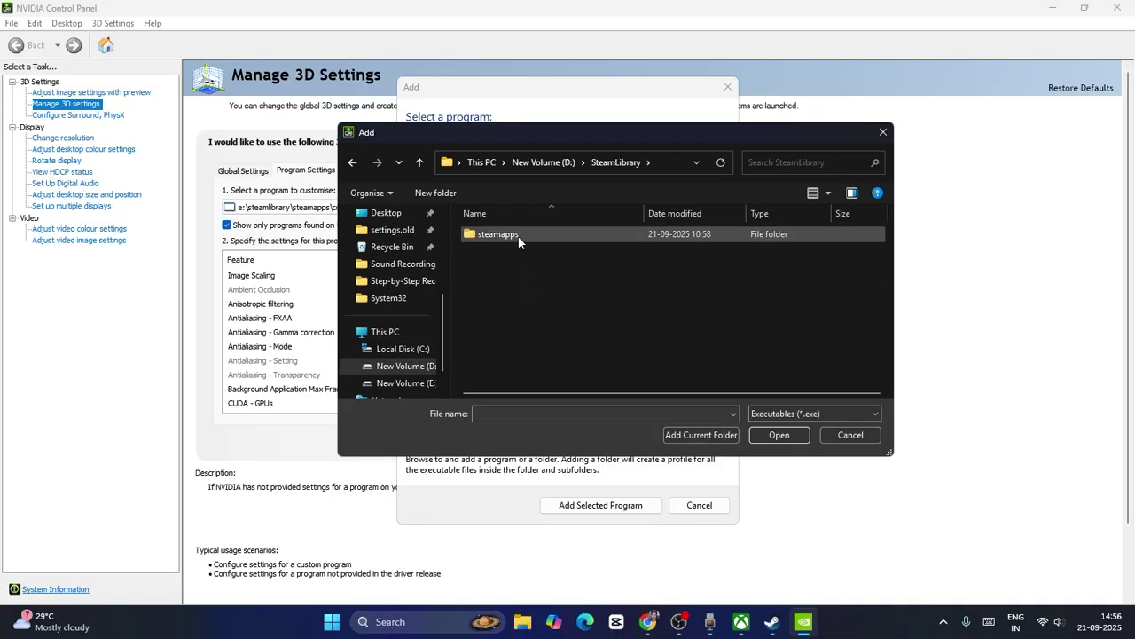
{"action": "double_click", "coordinate": [515, 234]}
{"action": "double_click", "coordinate": [518, 236]}
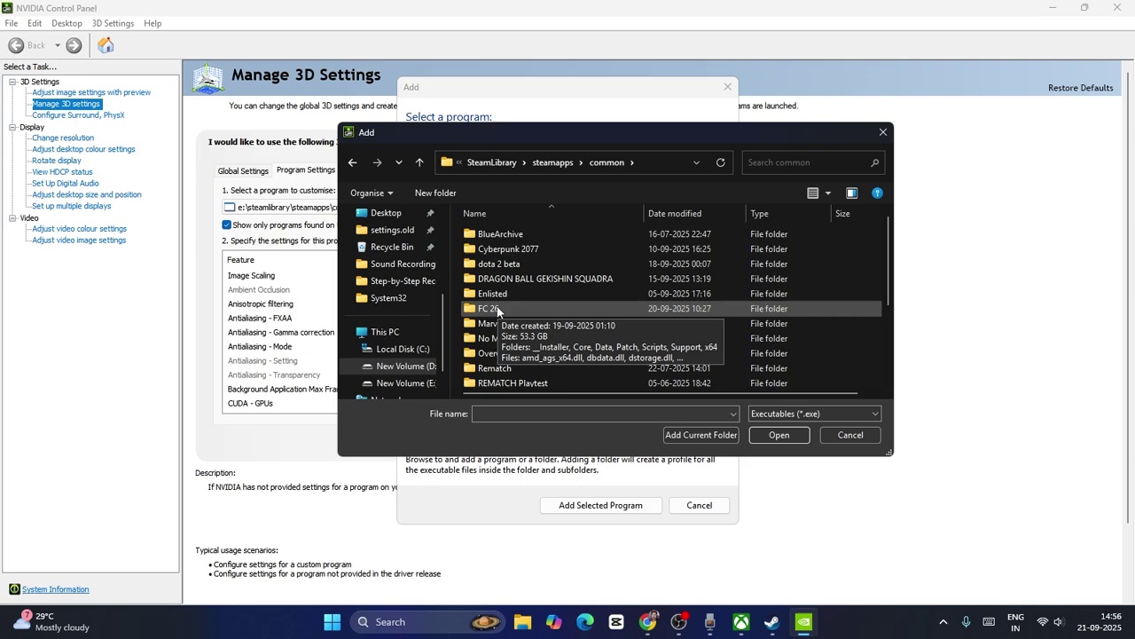
{"action": "double_click", "coordinate": [496, 307]}
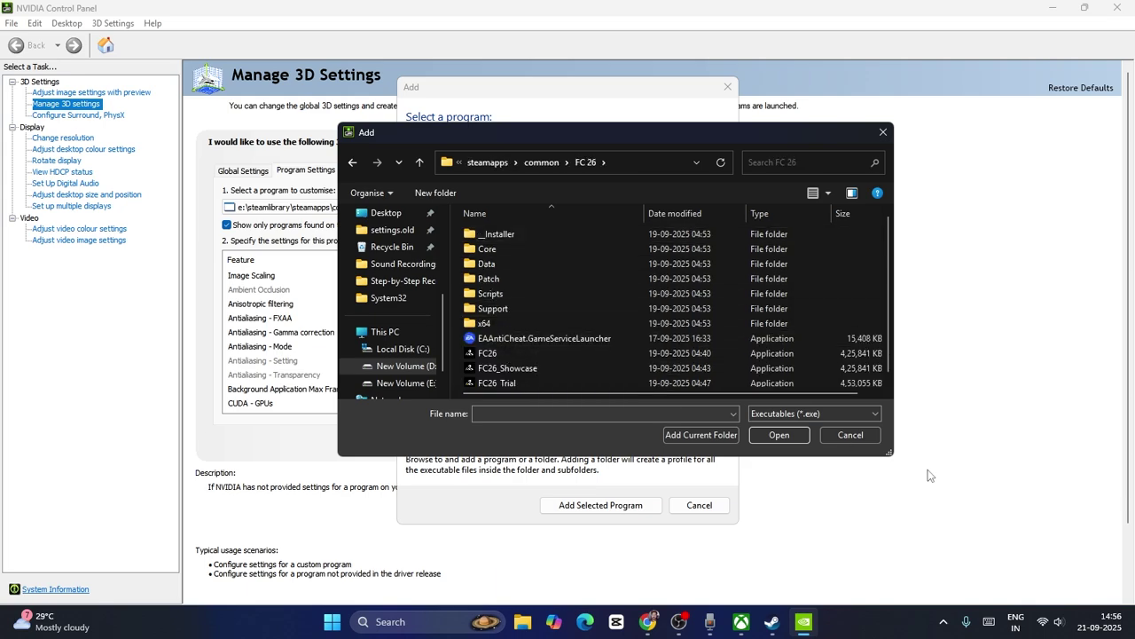
{"action": "left_click", "coordinate": [850, 435]}
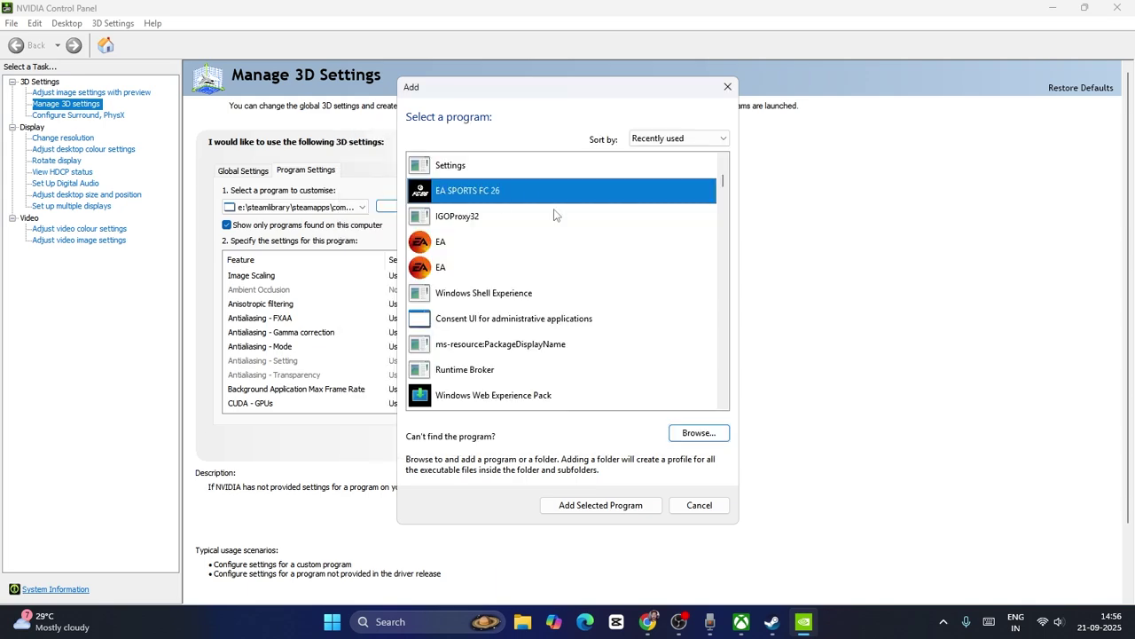
{"action": "left_click", "coordinate": [636, 504]}
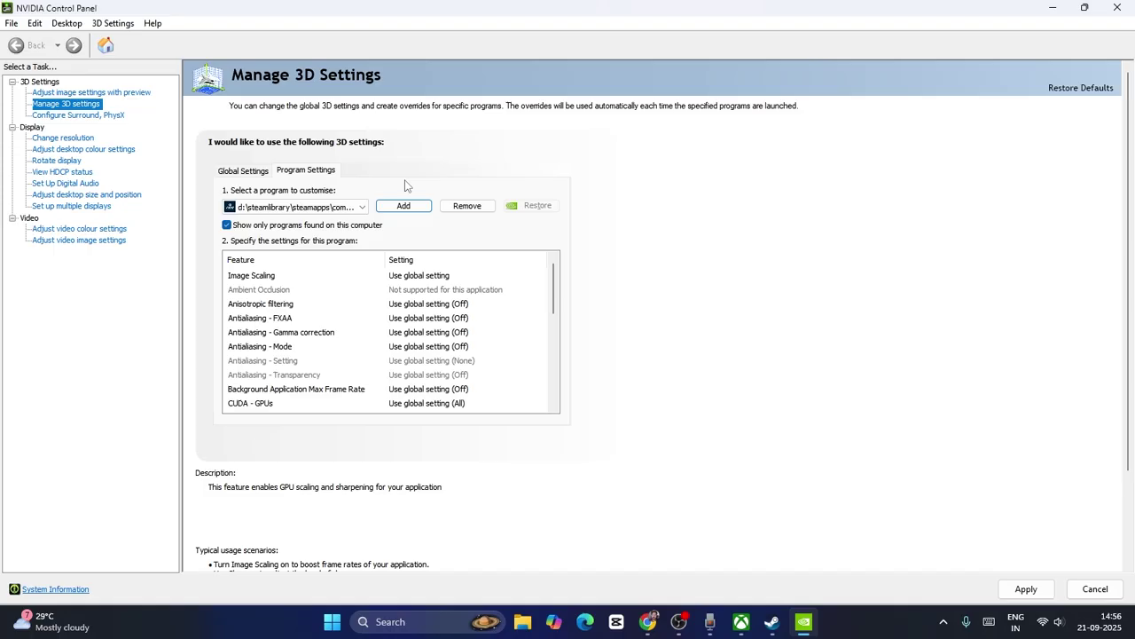
- Apply the EA SPORTS FC 26 profile and close NVIDIA Control Panel
{"action": "left_click", "coordinate": [1027, 589]}
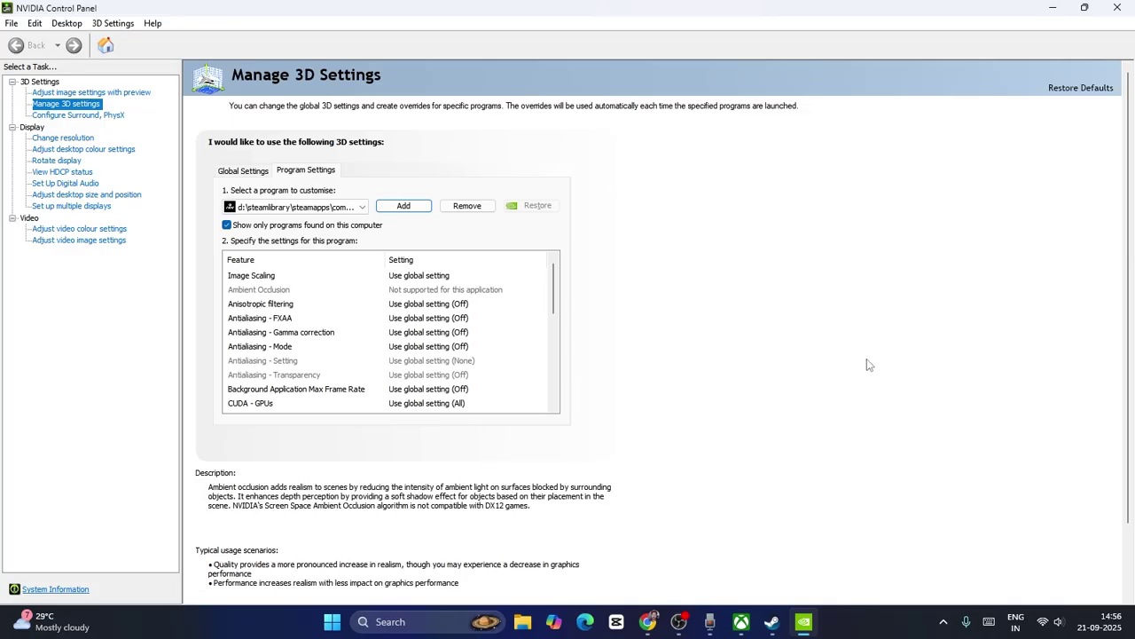
{"action": "left_click", "coordinate": [1117, 7]}
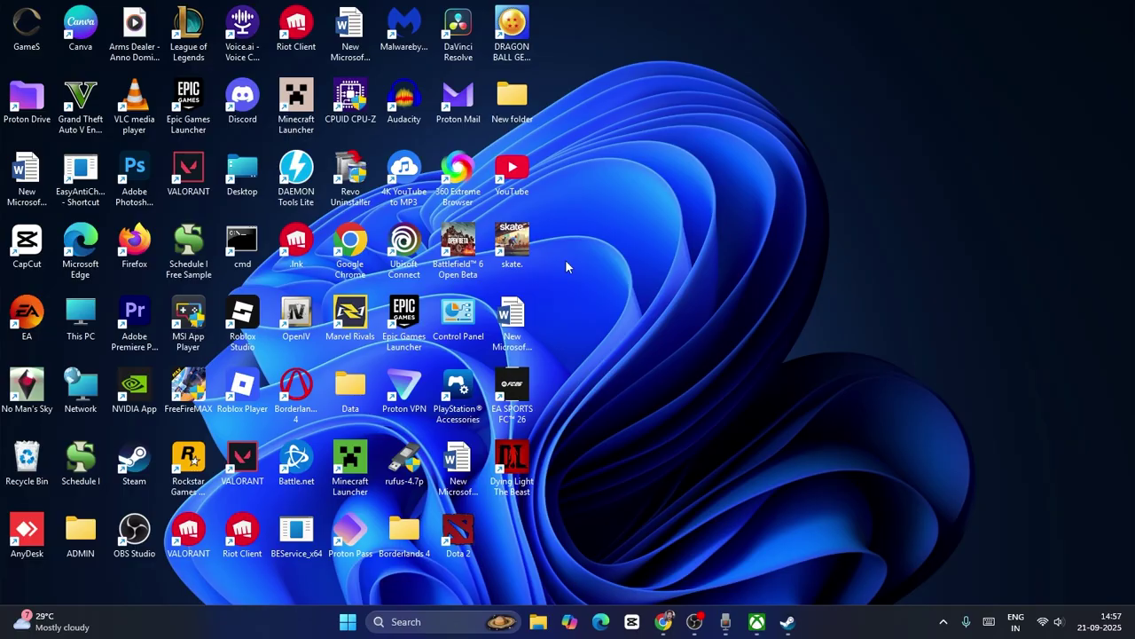
- Restore the Steam FC 26 library page and drag the system volume slider to zero
{"action": "left_click", "coordinate": [789, 620]}
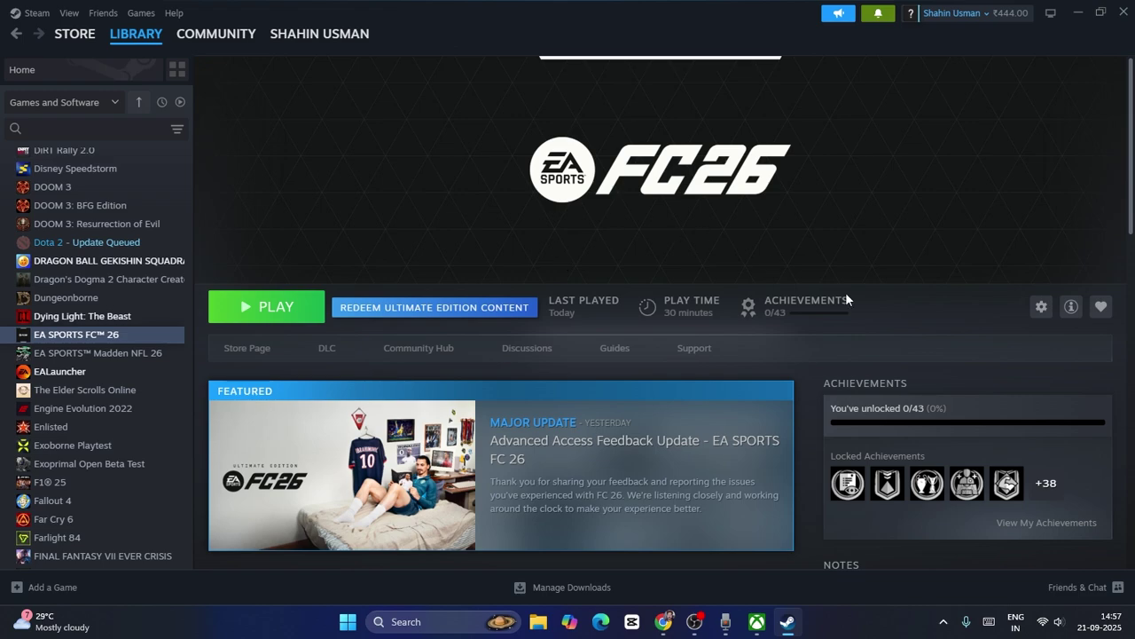
{"action": "left_click", "coordinate": [1051, 621]}
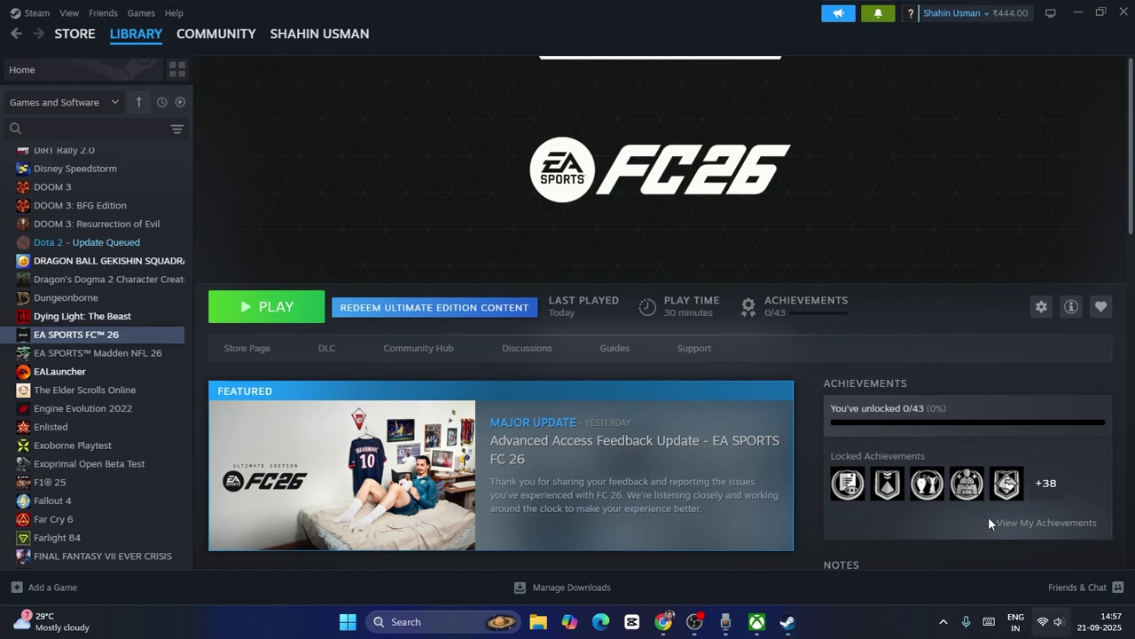
{"action": "left_click_drag", "start_coordinate": [949, 537], "coordinate": [918, 537]}
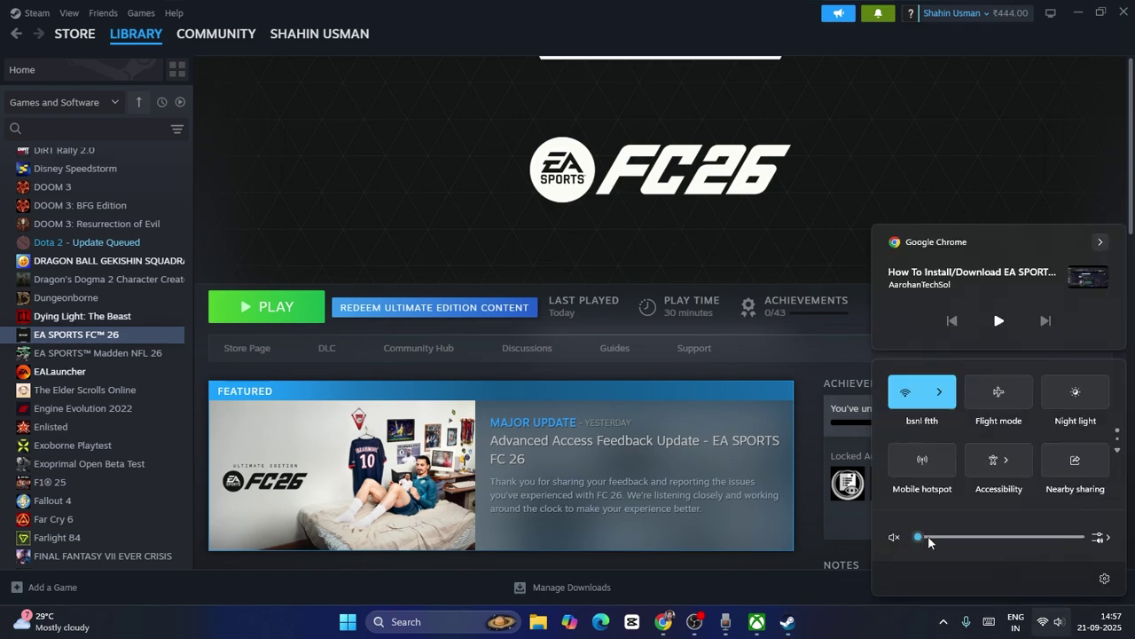